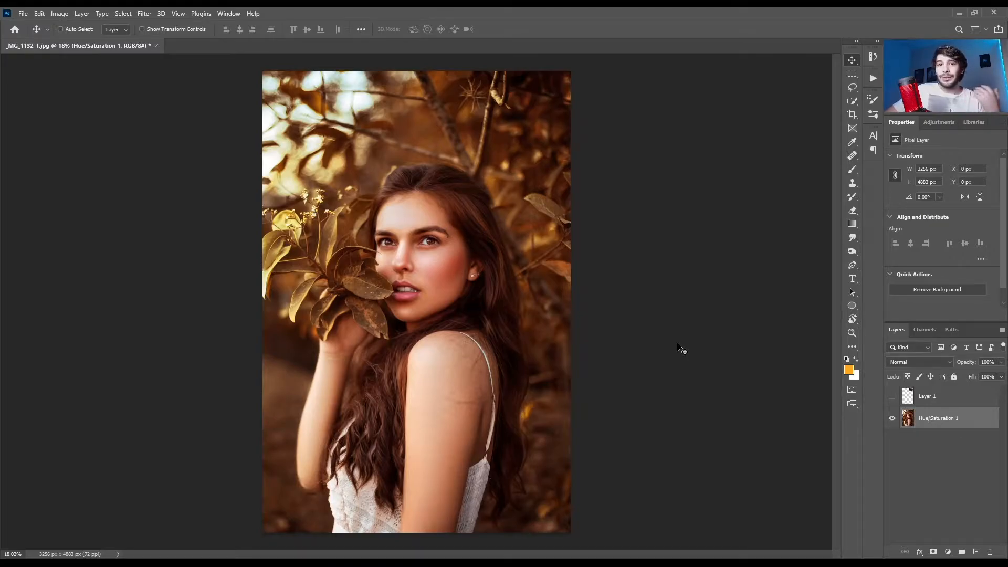
{"action": "left_click", "coordinate": [853, 87]}
{"action": "mouse_move", "coordinate": [287, 533]}
{"action": "left_mouse_down"}
{"action": "mouse_move", "coordinate": [307, 353]}
{"action": "mouse_move", "coordinate": [418, 343]}
{"action": "mouse_move", "coordinate": [427, 531]}
{"action": "left_mouse_up"}
{"action": "mouse_move", "coordinate": [443, 353]}
{"action": "left_mouse_down"}
{"action": "mouse_move", "coordinate": [456, 525]}
{"action": "mouse_move", "coordinate": [595, 534]}
{"action": "mouse_move", "coordinate": [586, 324]}
{"action": "mouse_move", "coordinate": [442, 332]}
{"action": "left_mouse_up"}
{"action": "mouse_move", "coordinate": [376, 96]}
{"action": "left_mouse_down"}
{"action": "mouse_move", "coordinate": [292, 95]}
{"action": "mouse_move", "coordinate": [335, 322]}
{"action": "mouse_move", "coordinate": [383, 127]}
{"action": "mouse_move", "coordinate": [379, 95]}
{"action": "mouse_move", "coordinate": [452, 269]}
{"action": "mouse_move", "coordinate": [590, 97]}
{"action": "mouse_move", "coordinate": [457, 104]}
{"action": "mouse_move", "coordinate": [427, 92]}
{"action": "left_mouse_up"}
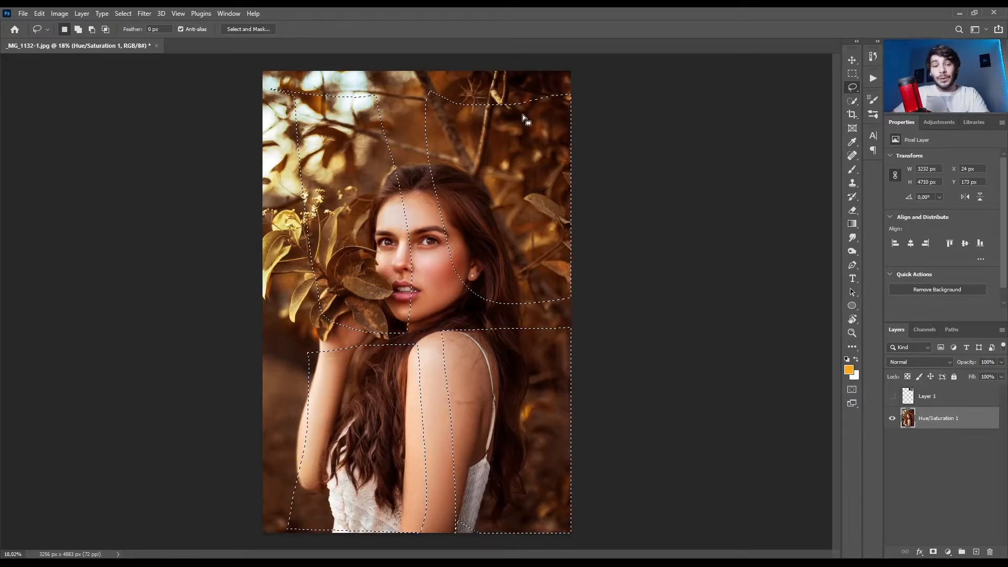
{"action": "key", "text": "ctrl+d"}
{"action": "key", "text": "v"}
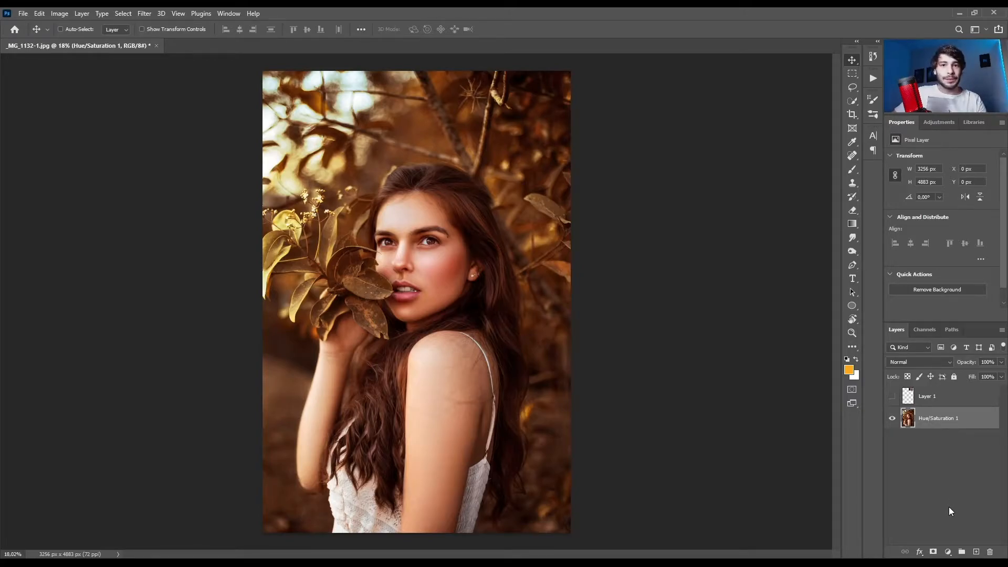
Step: Add a Curves adjustment layer and lasso a freehand strip of light, 0 px feather, from the dress through the face to the photo's upper edge
{"action": "left_click", "coordinate": [948, 552]}
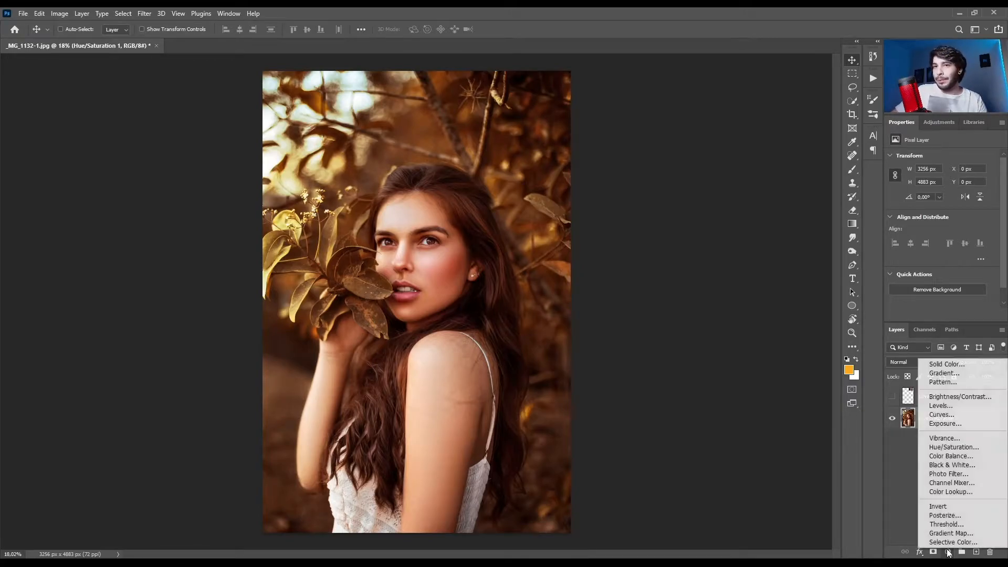
{"action": "left_click", "coordinate": [951, 416]}
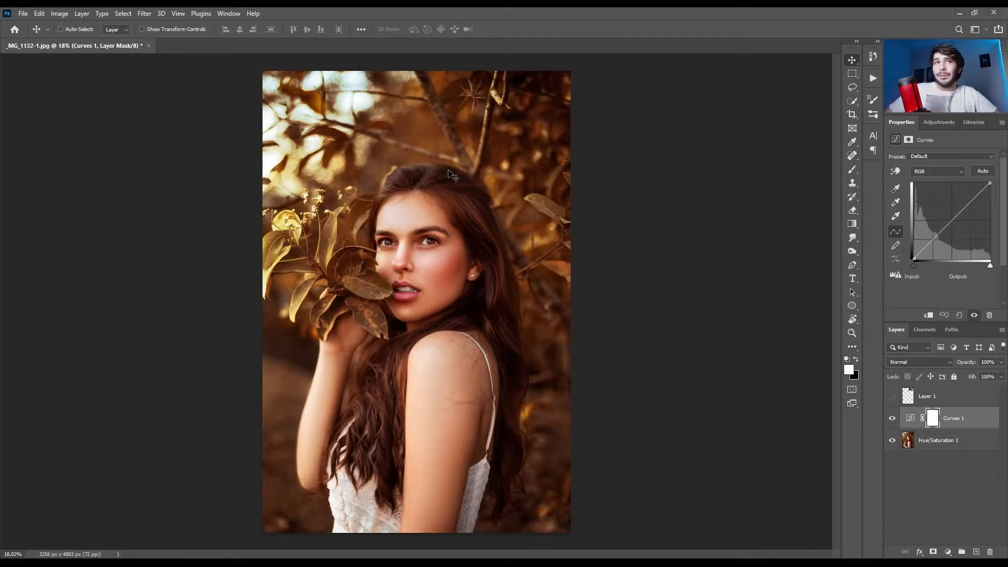
{"action": "left_click_drag", "start_coordinate": [852, 86], "coordinate": [877, 87]}
{"action": "left_click", "coordinate": [151, 32]}
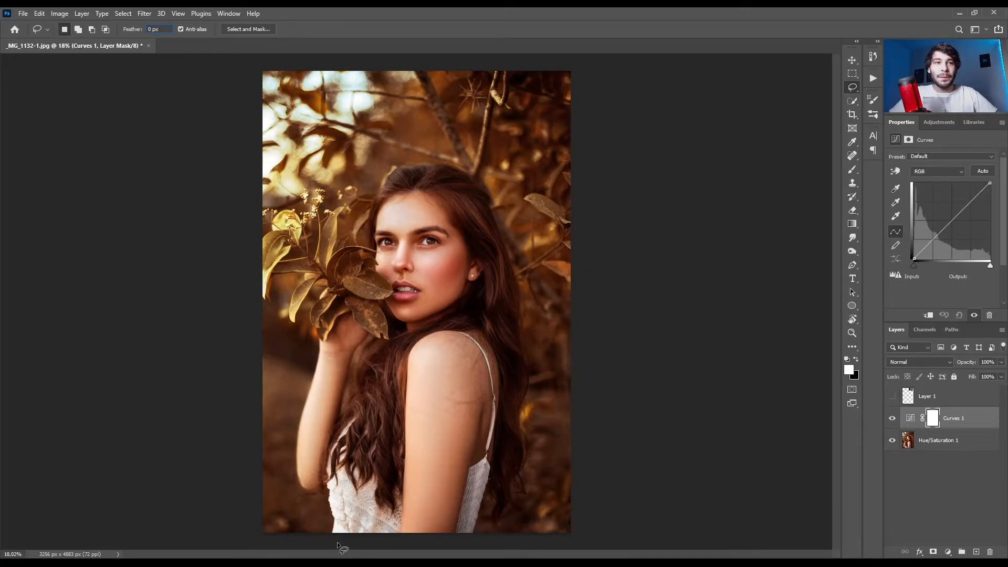
{"action": "left_click_drag", "start_coordinate": [339, 535], "coordinate": [355, 440]}
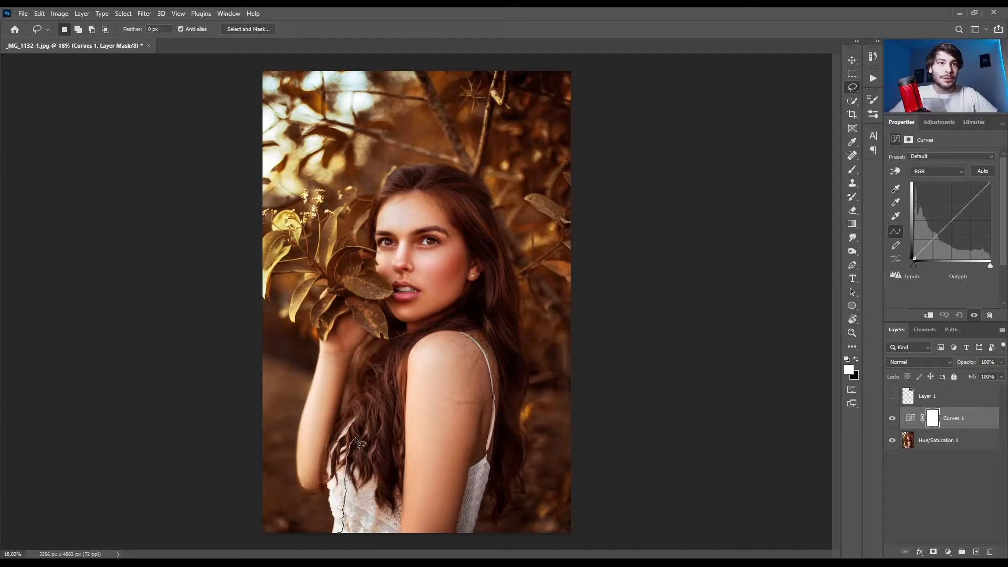
{"action": "left_click_drag", "start_coordinate": [354, 395], "coordinate": [385, 303]}
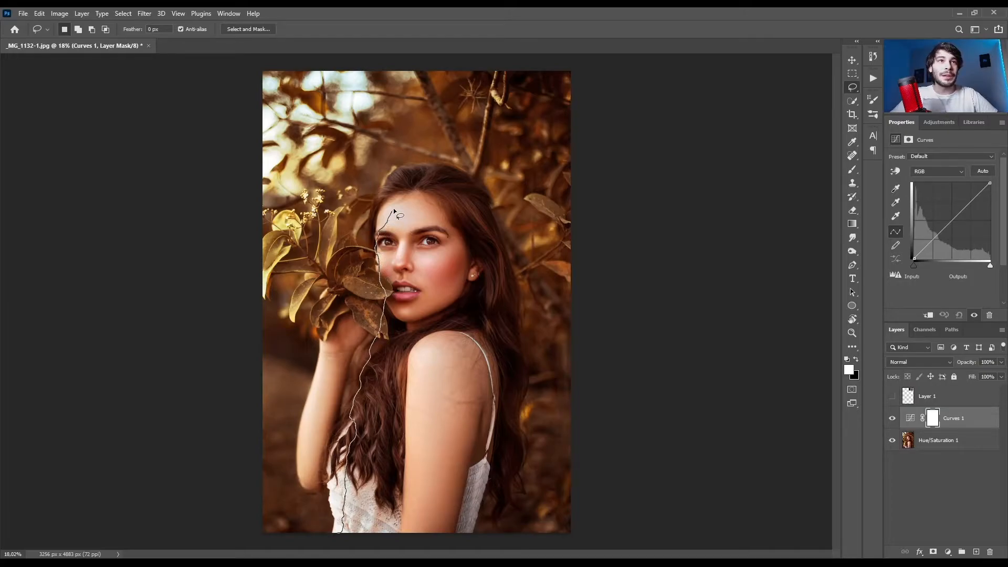
{"action": "left_click_drag", "start_coordinate": [406, 189], "coordinate": [418, 175]}
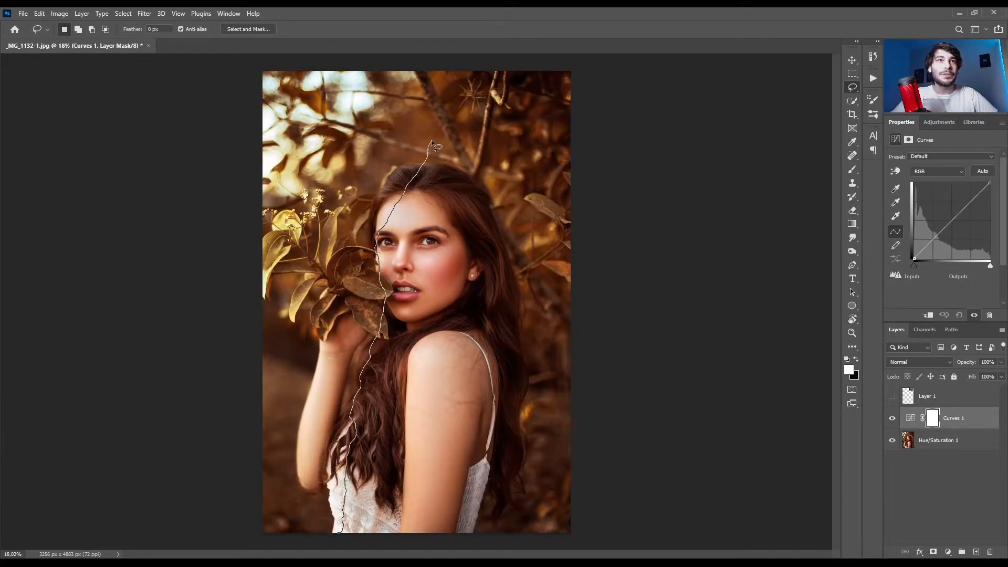
{"action": "mouse_move", "coordinate": [456, 98]}
{"action": "left_mouse_down"}
{"action": "mouse_move", "coordinate": [470, 74]}
{"action": "mouse_move", "coordinate": [478, 93]}
{"action": "mouse_move", "coordinate": [476, 133]}
{"action": "mouse_move", "coordinate": [450, 357]}
{"action": "left_mouse_up"}
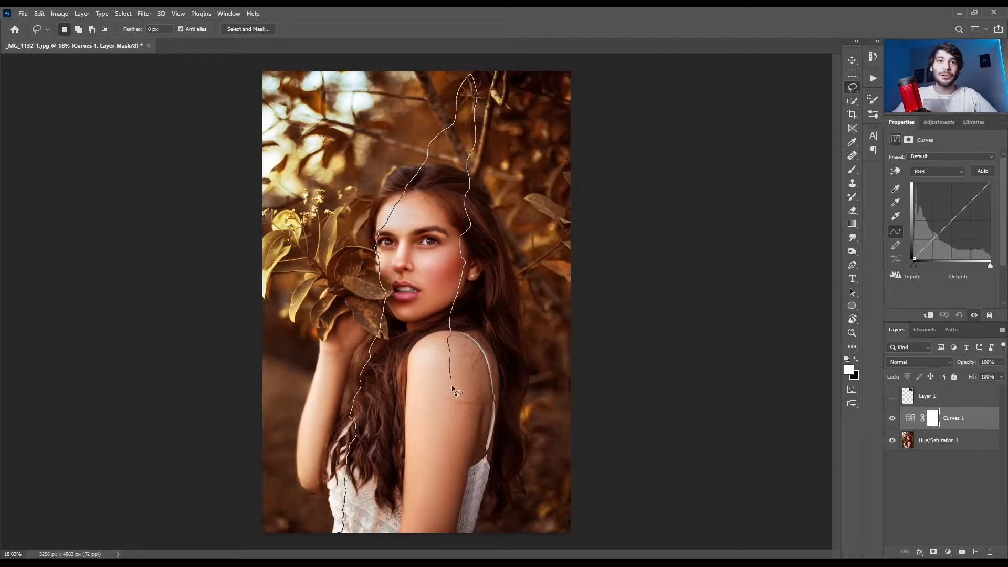
{"action": "left_click_drag", "start_coordinate": [448, 422], "coordinate": [441, 455]}
{"action": "mouse_move", "coordinate": [434, 489]}
{"action": "left_mouse_down"}
{"action": "mouse_move", "coordinate": [435, 523]}
{"action": "mouse_move", "coordinate": [391, 552]}
{"action": "mouse_move", "coordinate": [344, 541]}
{"action": "left_mouse_up"}
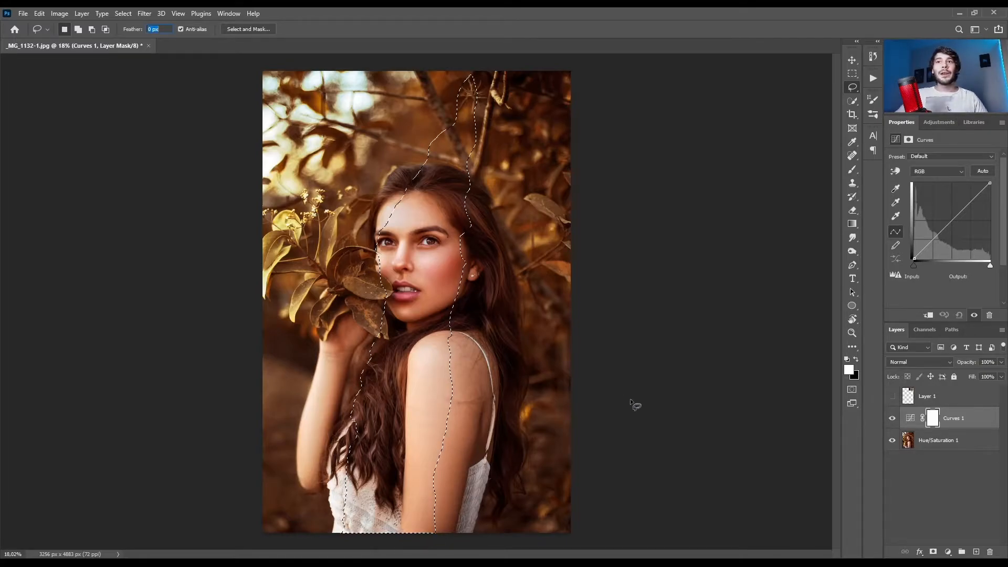
Step: Fill the selected strip with black on the Curves 1 mask, deselect, and check the mask on its own
{"action": "left_click", "coordinate": [934, 419]}
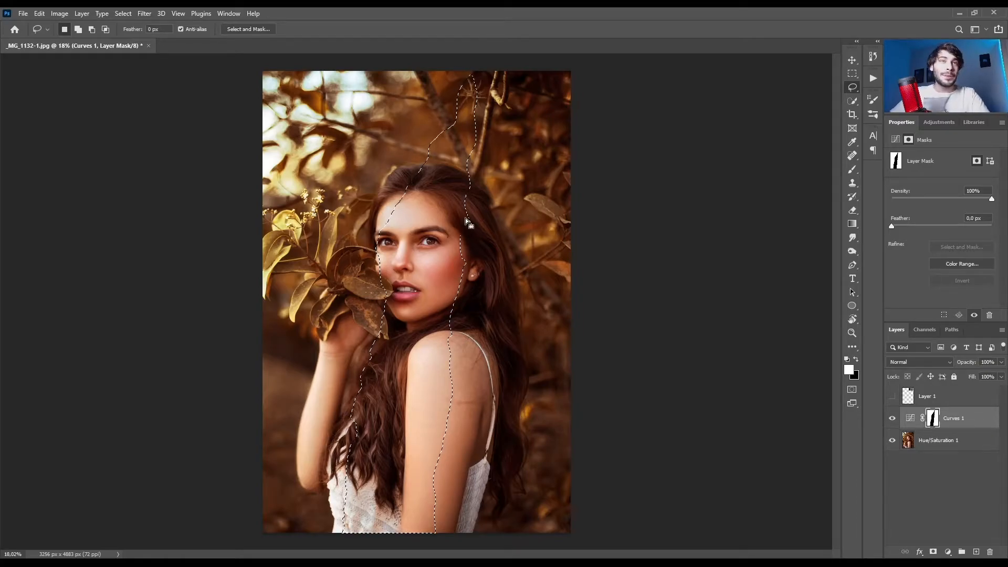
{"action": "left_click", "coordinate": [853, 61]}
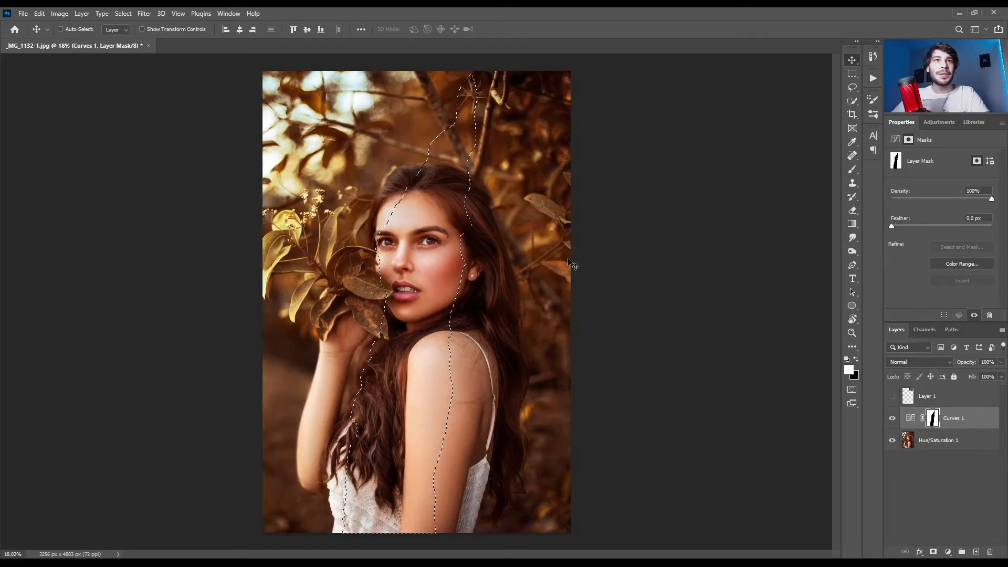
{"action": "key", "text": "ctrl+d"}
{"action": "left_click", "coordinate": [933, 419], "text": "alt"}
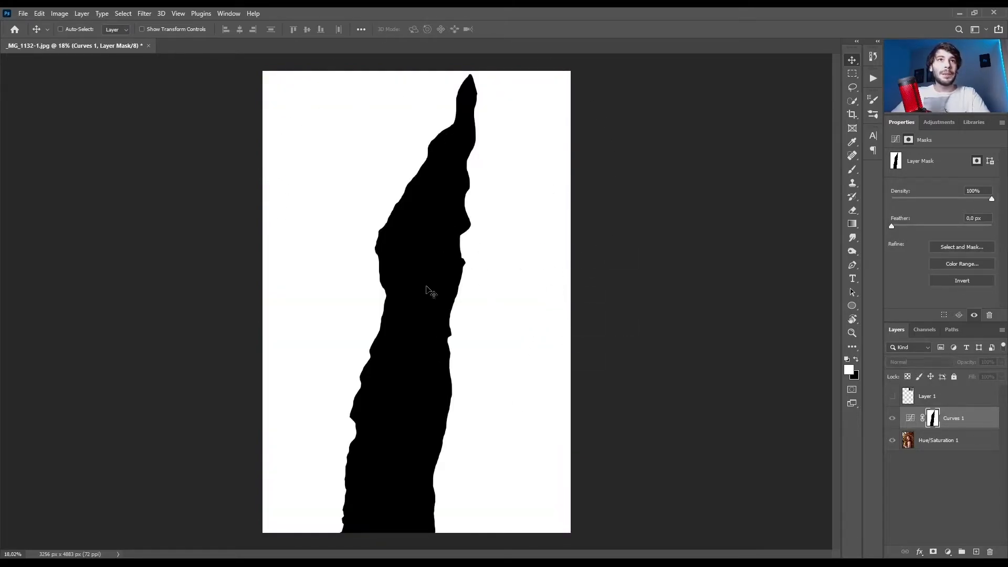
{"action": "left_click", "coordinate": [965, 429]}
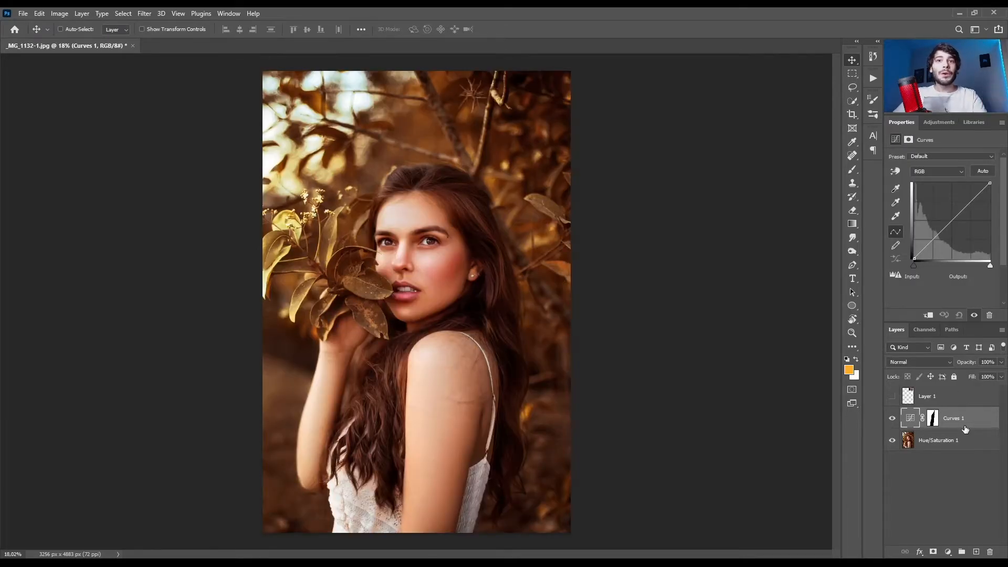
{"action": "left_click", "coordinate": [989, 184]}
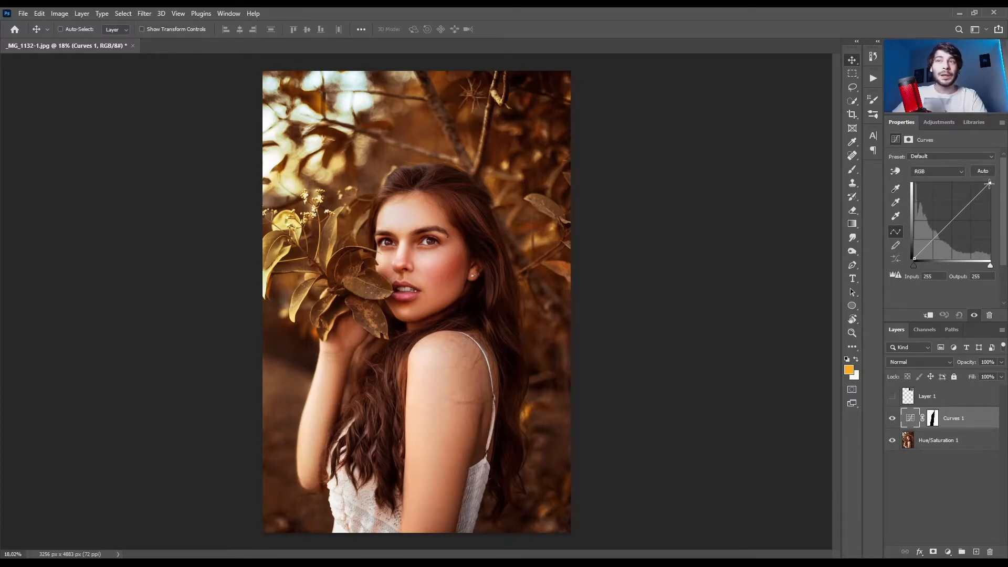
{"action": "left_click_drag", "start_coordinate": [951, 220], "coordinate": [953, 227]}
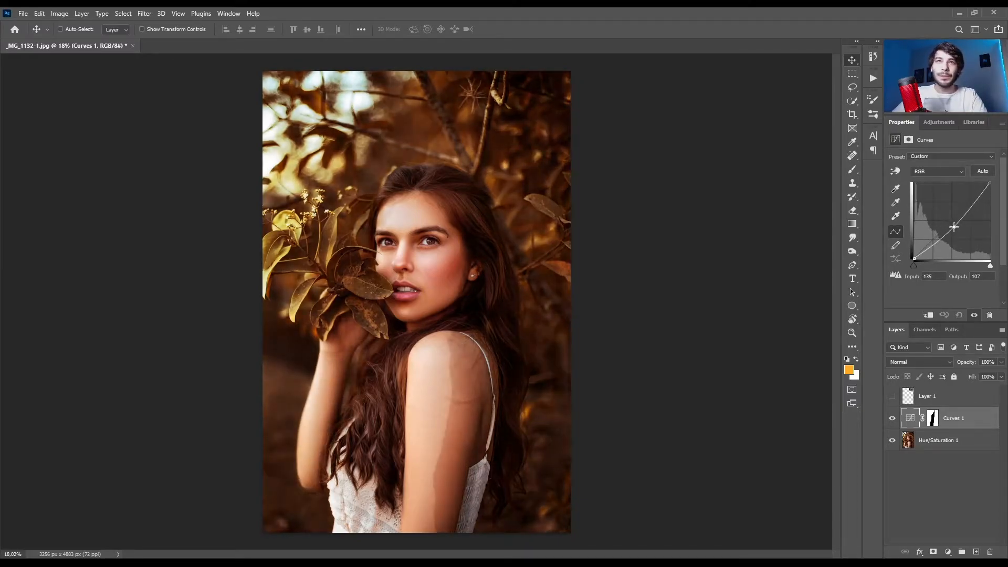
{"action": "key", "text": "ctrl+z"}
Step: Darken everything outside the masked strip by lowering the RGB curve's white point to output 78
{"action": "left_click_drag", "start_coordinate": [991, 183], "coordinate": [1005, 235]}
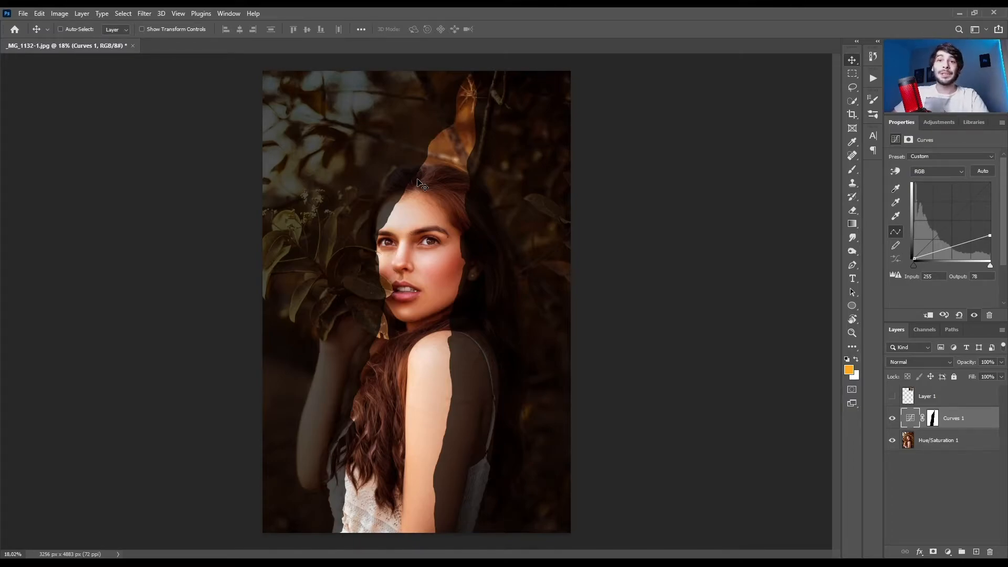
{"action": "left_click", "coordinate": [854, 88]}
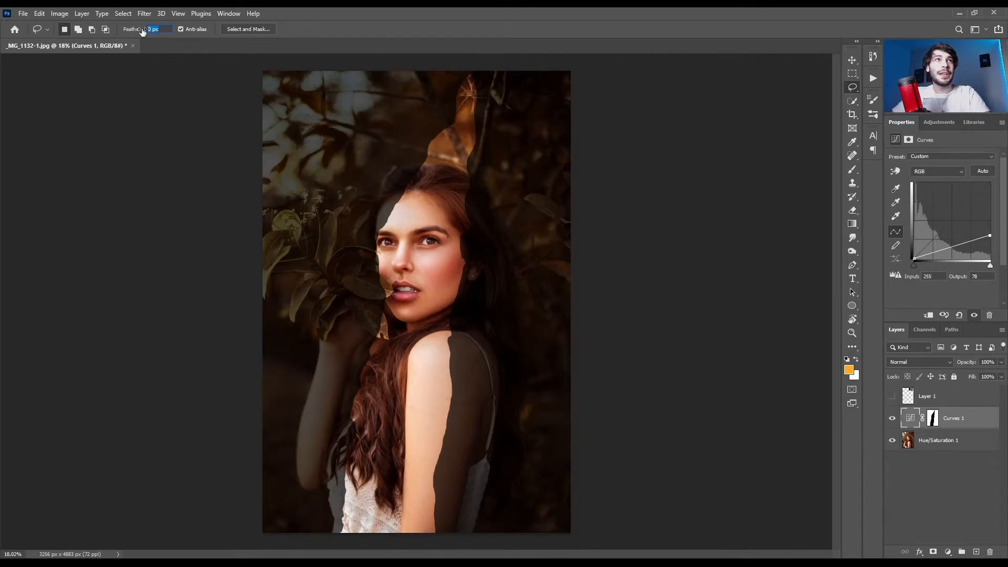
{"action": "left_click", "coordinate": [852, 60]}
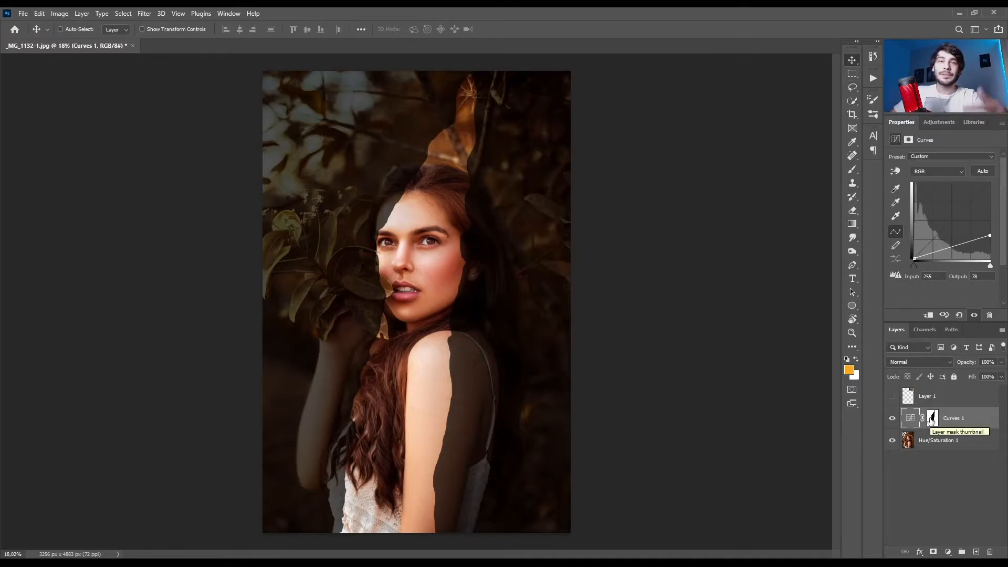
Step: Soften the edges of the Curves 1 layer mask with a feather of 34.6 px
{"action": "left_click", "coordinate": [934, 418]}
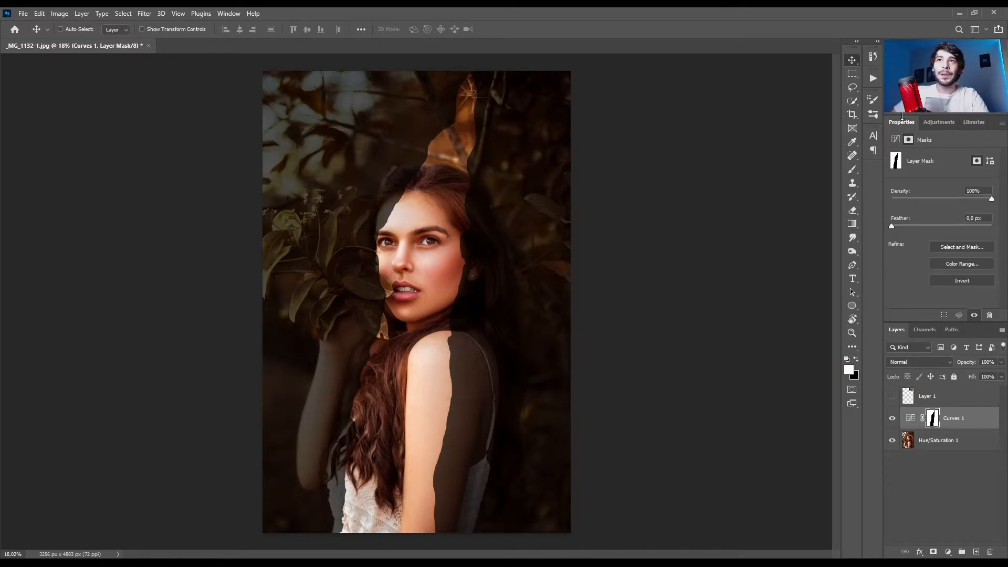
{"action": "left_click", "coordinate": [932, 227]}
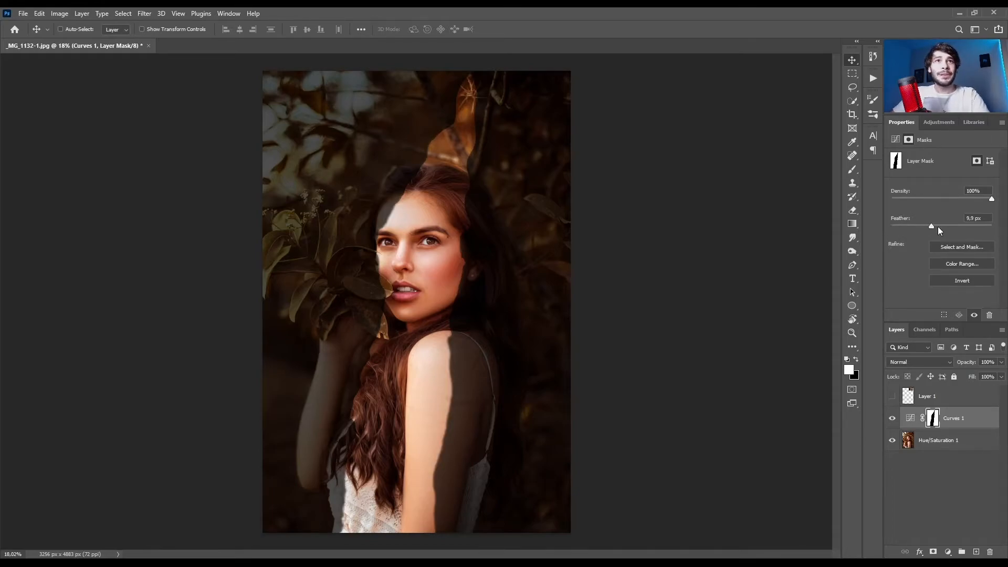
{"action": "left_click", "coordinate": [943, 226]}
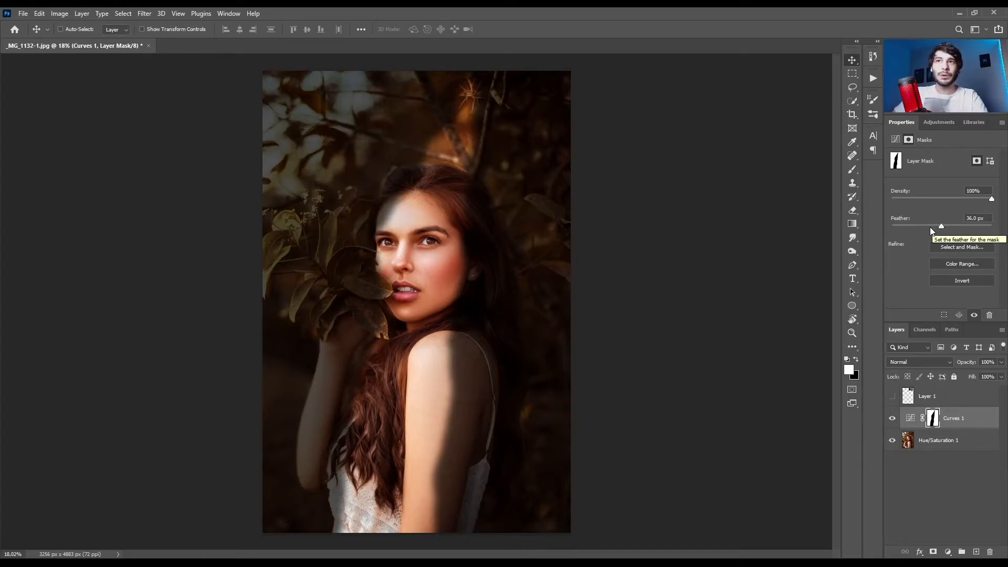
{"action": "left_click", "coordinate": [930, 227]}
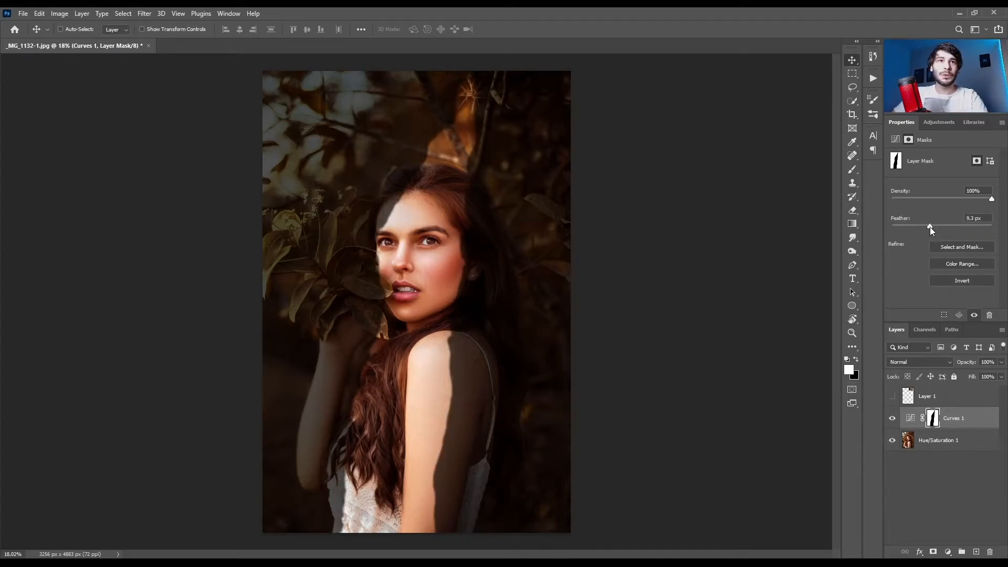
{"action": "left_click", "coordinate": [957, 226]}
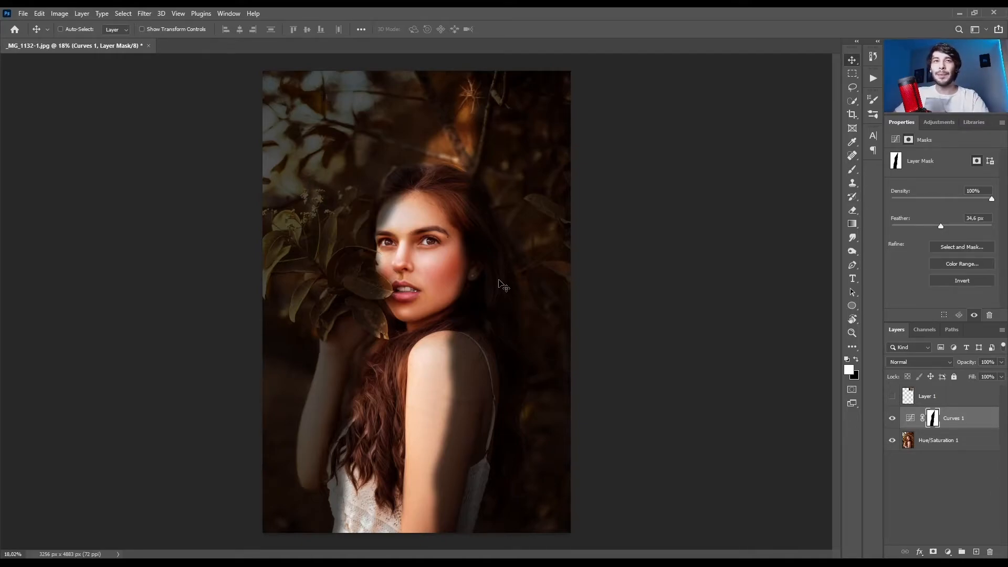
Step: Compare the portrait with and without the Curves 1 shadow effect, leaving the layer visible
{"action": "left_click", "coordinate": [910, 418]}
{"action": "left_click", "coordinate": [892, 418]}
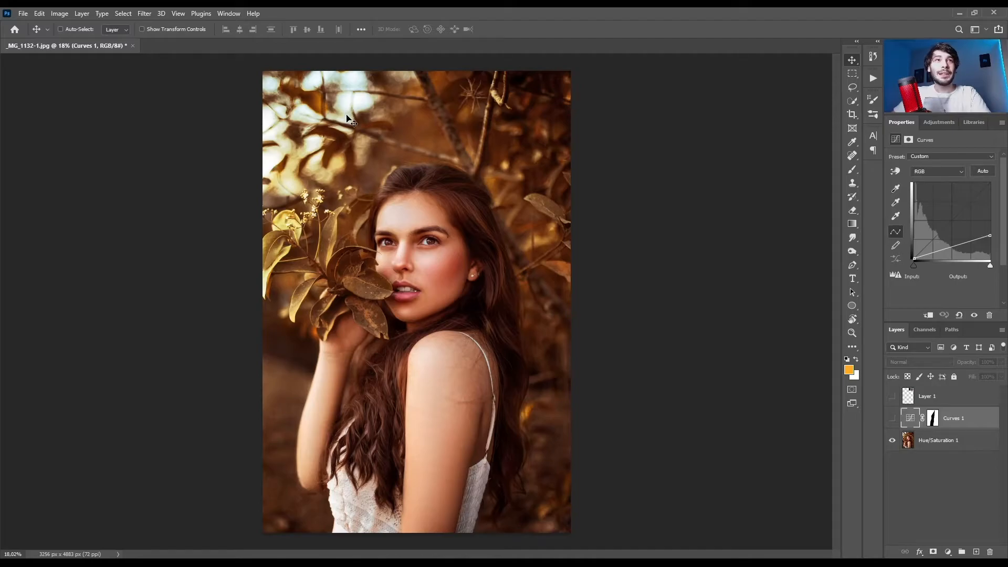
{"action": "left_click", "coordinate": [892, 418]}
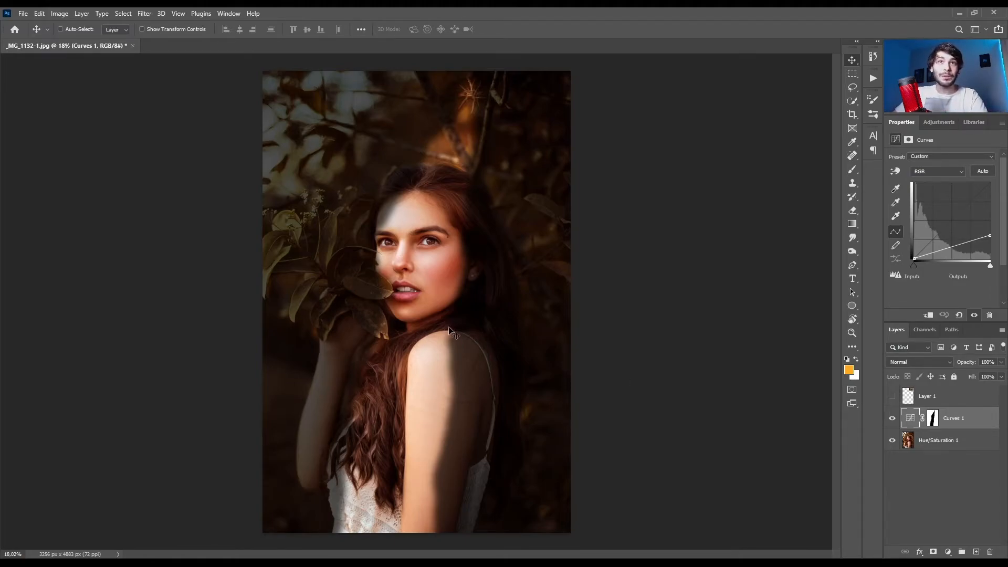
Step: Show the Layer 1 reference photo, examine its light and shadow edges up close, and hide it again
{"action": "left_click", "coordinate": [922, 398]}
{"action": "left_click", "coordinate": [890, 398]}
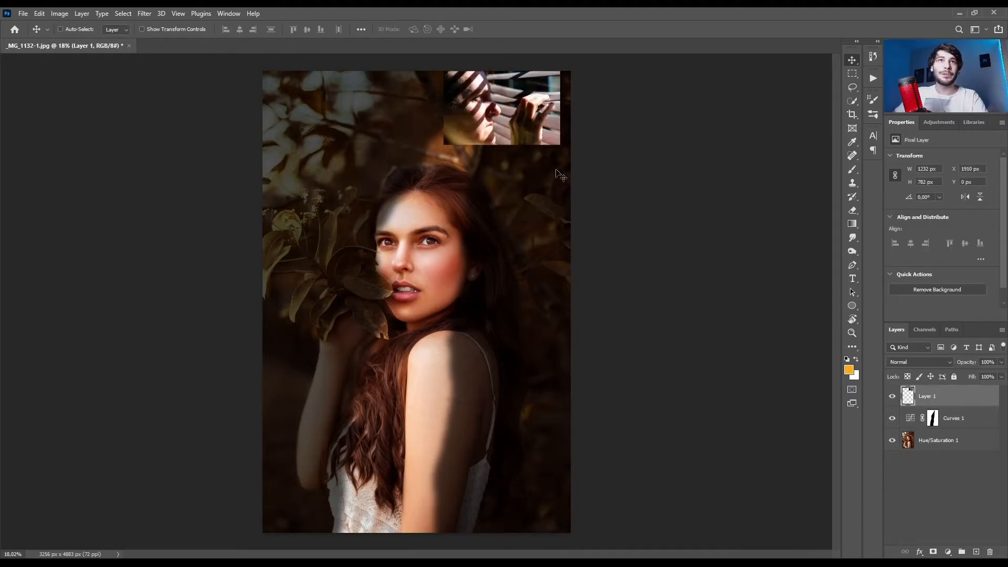
{"action": "scroll", "coordinate": [528, 66], "scroll_direction": "up", "scroll_amount": 3}
{"action": "scroll", "coordinate": [524, 78], "scroll_direction": "up", "scroll_amount": 3}
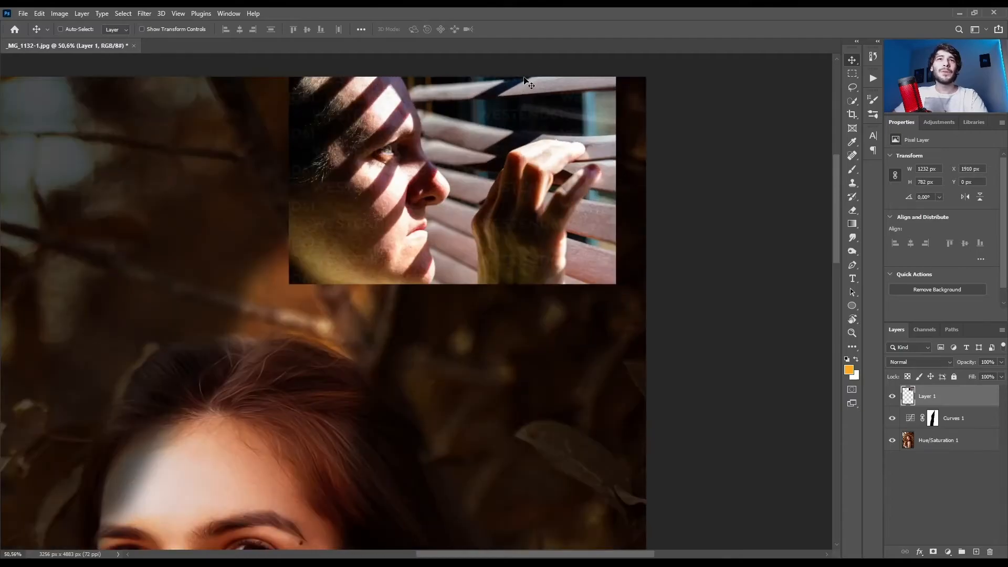
{"action": "scroll", "coordinate": [500, 93], "scroll_direction": "up", "scroll_amount": 2}
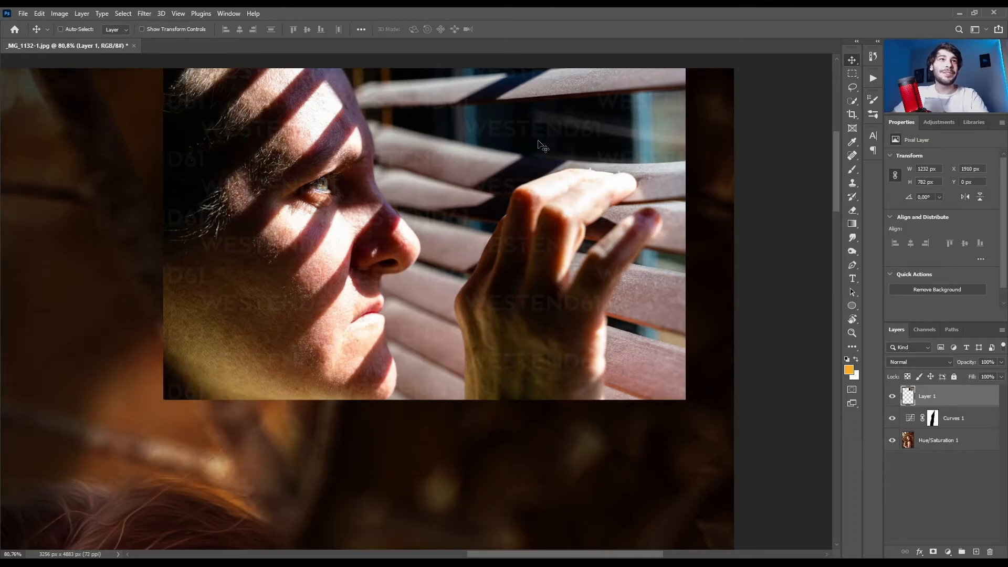
{"action": "scroll", "coordinate": [447, 144], "scroll_direction": "up", "scroll_amount": 2}
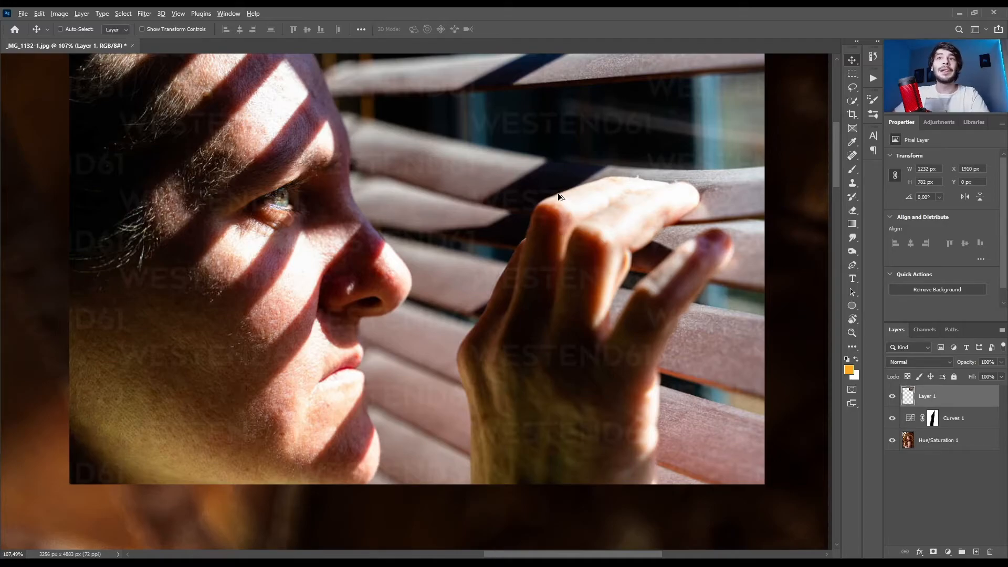
{"action": "key", "text": "ctrl+0"}
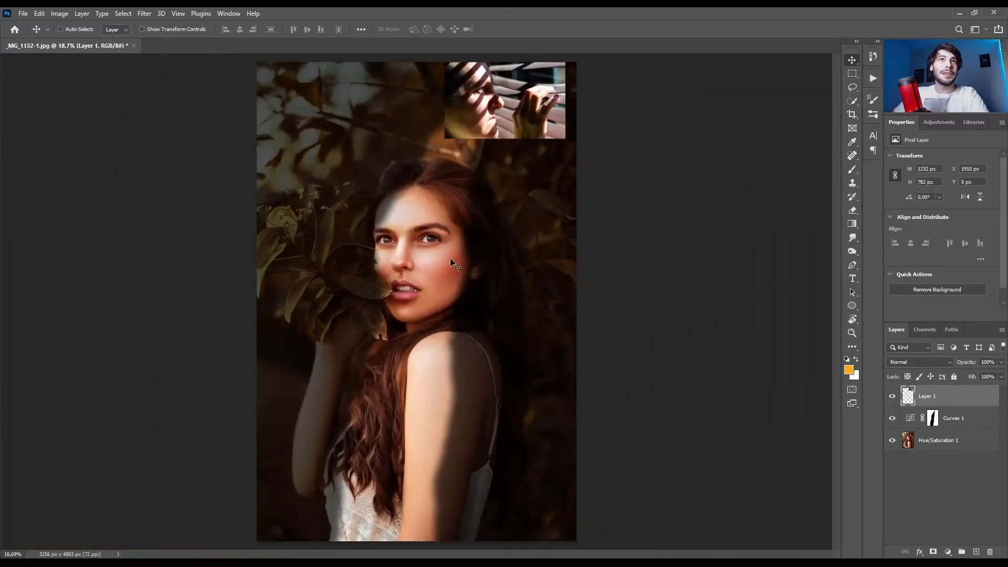
{"action": "left_click", "coordinate": [892, 396]}
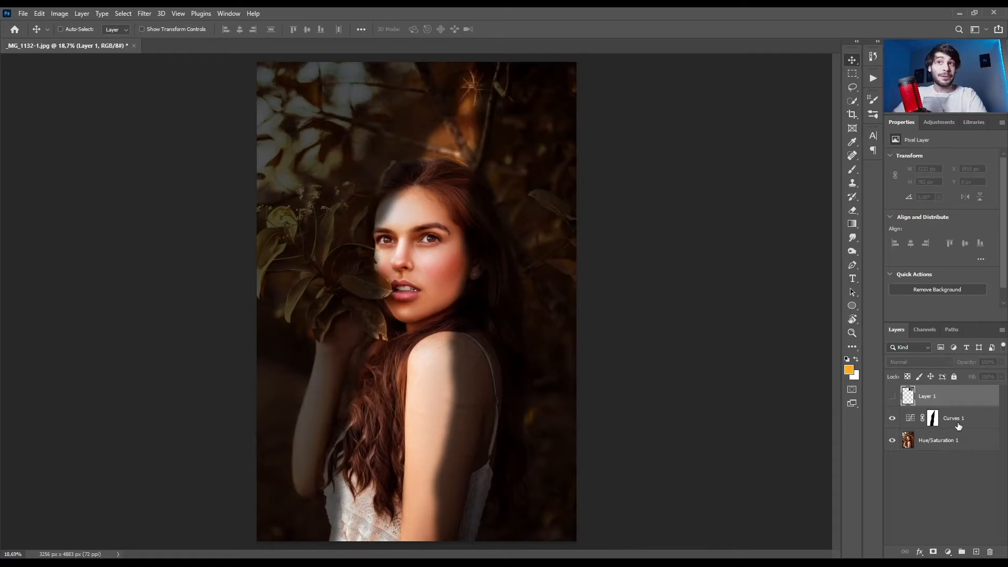
Step: Add a Color Balance adjustment layer above Curves 1 and set its midtones to red +42 and yellow-blue -1
{"action": "left_click", "coordinate": [963, 426]}
{"action": "left_click", "coordinate": [949, 552]}
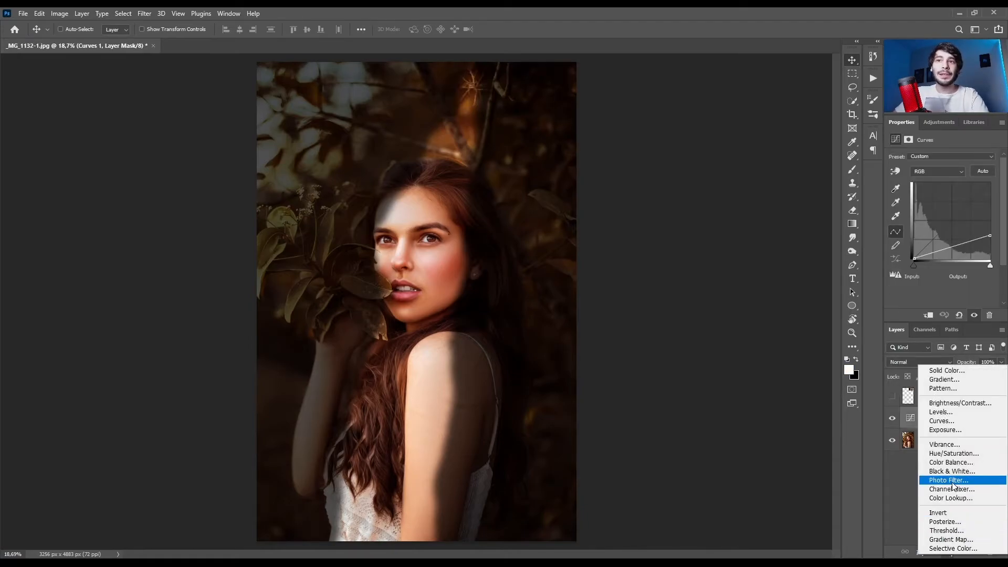
{"action": "left_click", "coordinate": [953, 462]}
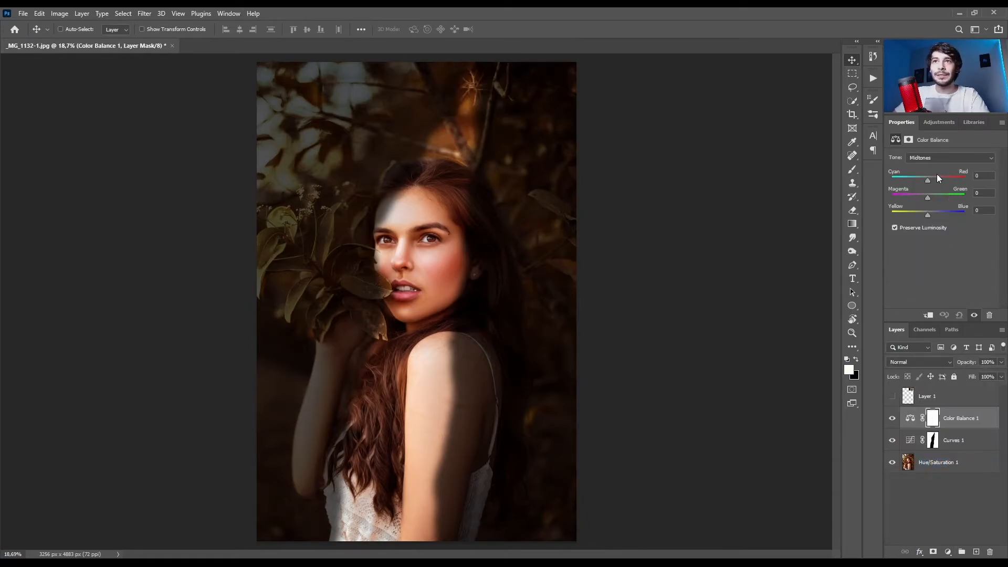
{"action": "left_click_drag", "start_coordinate": [928, 181], "coordinate": [932, 181]}
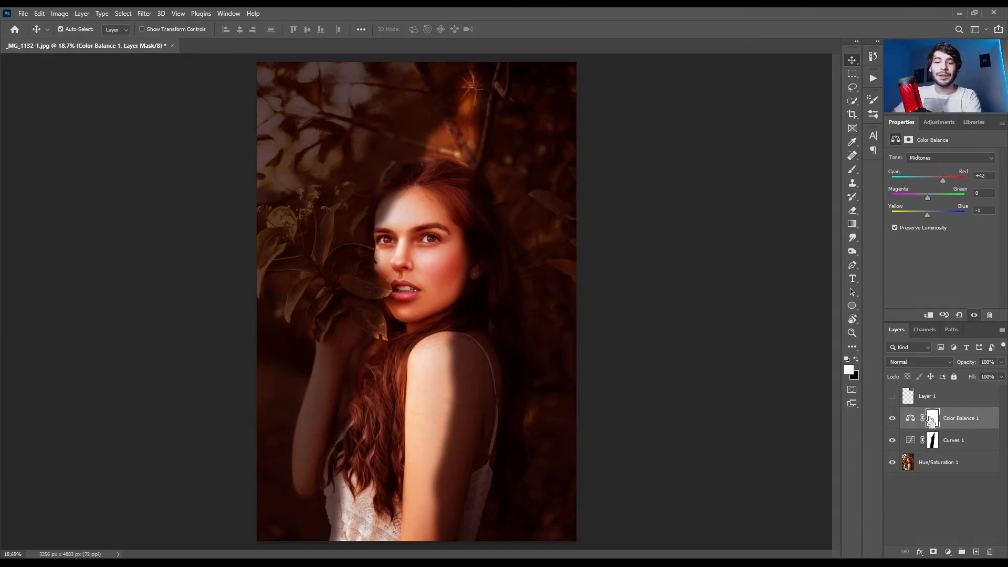
Step: Invert the Color Balance 1 mask to black and paint white along the cheek's shadow edge with a soft 46% opacity, 35% flow brush
{"action": "key", "text": "ctrl+i"}
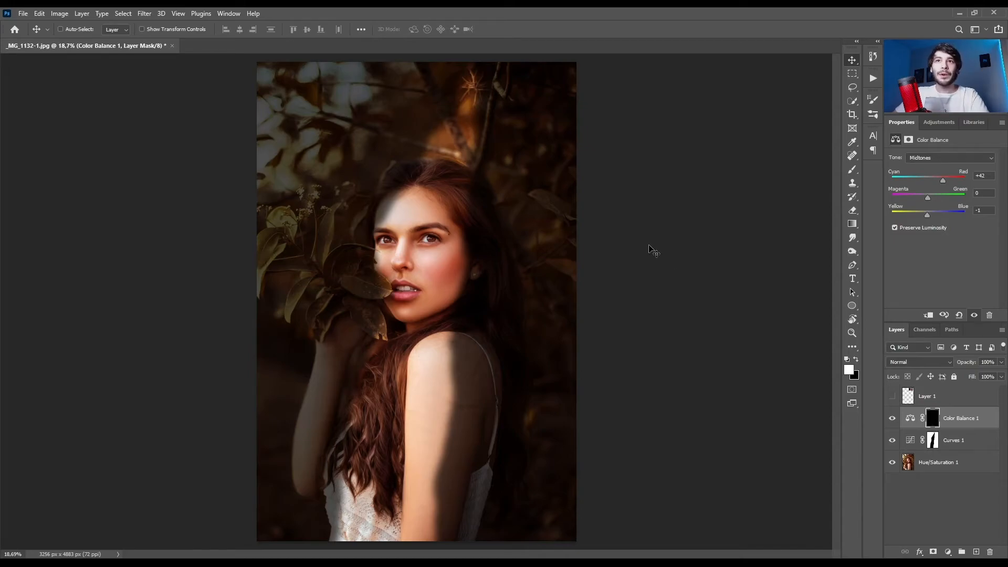
{"action": "key", "text": "b"}
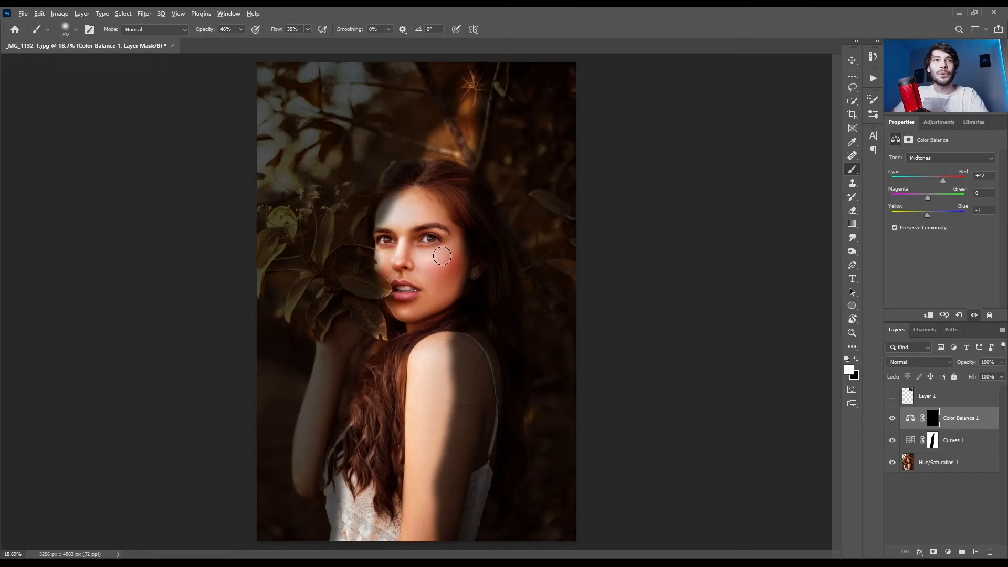
{"action": "scroll", "coordinate": [392, 215], "scroll_direction": "up", "scroll_amount": 7}
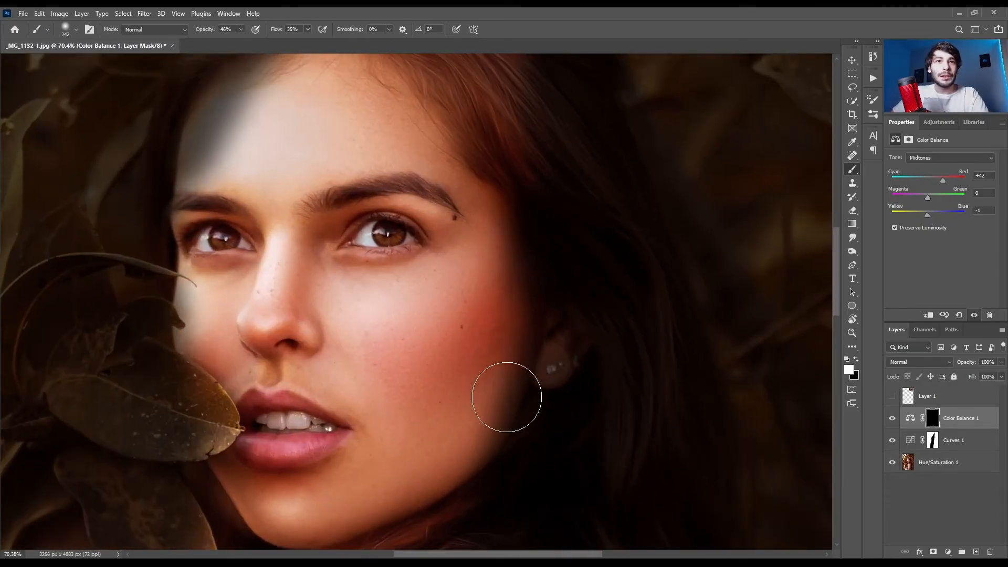
{"action": "left_click_drag", "start_coordinate": [478, 479], "coordinate": [500, 261]}
Step: Paint white on the Color Balance 1 mask along the shadow edge from the shoulder down the arm, reducing the brush size to 231
{"action": "left_click_drag", "start_coordinate": [521, 397], "coordinate": [502, 234]}
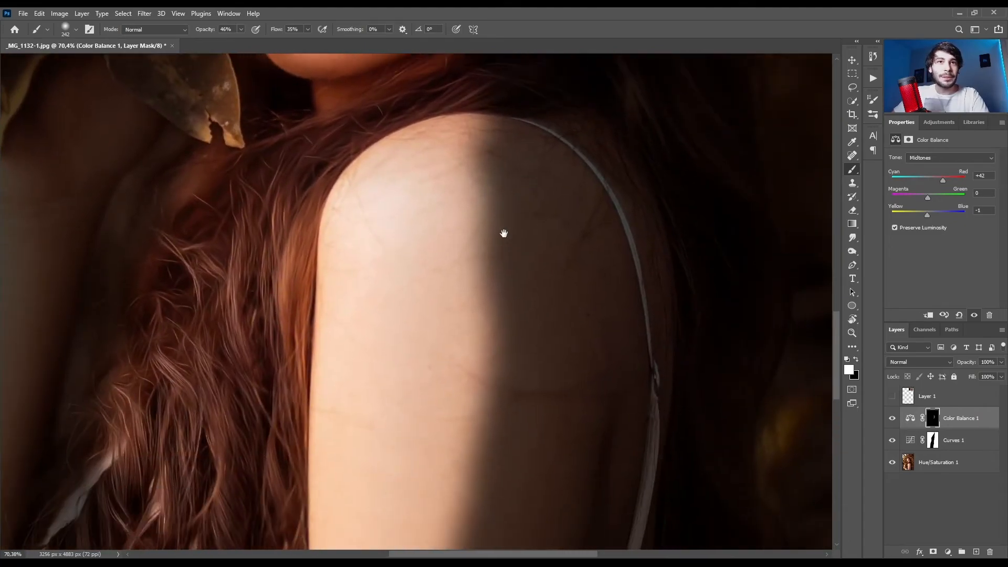
{"action": "left_click_drag", "start_coordinate": [475, 410], "coordinate": [487, 320]}
{"action": "scroll", "coordinate": [487, 260], "scroll_direction": "down", "scroll_amount": 6}
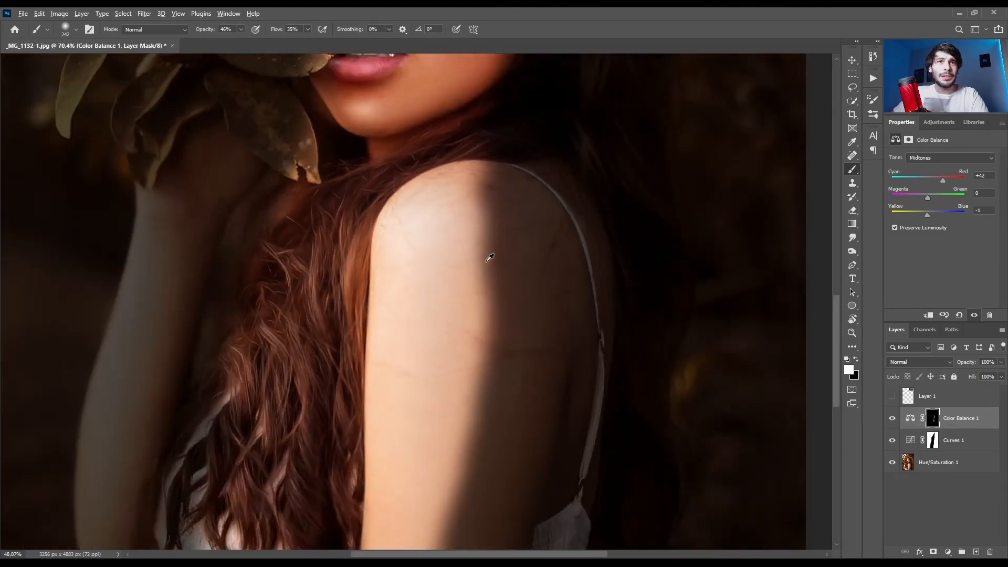
{"action": "left_click_drag", "start_coordinate": [487, 259], "coordinate": [500, 268]}
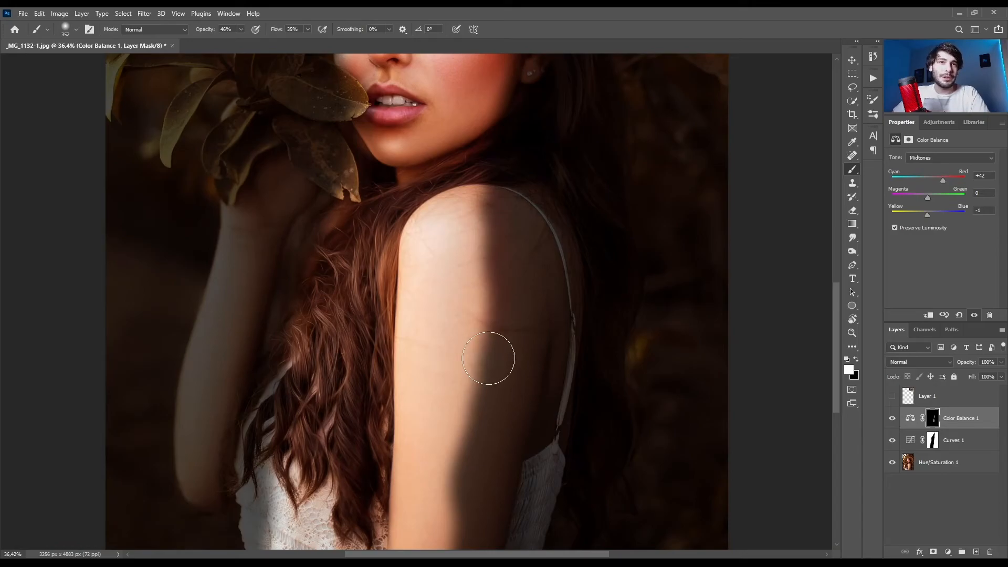
{"action": "left_click_drag", "start_coordinate": [495, 416], "coordinate": [484, 371]}
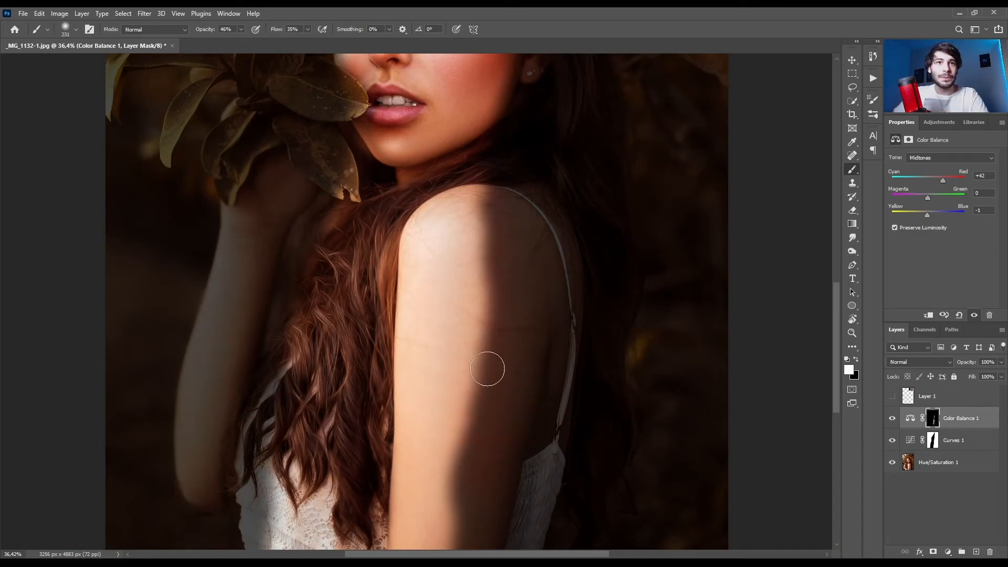
{"action": "left_click_drag", "start_coordinate": [456, 512], "coordinate": [462, 195]}
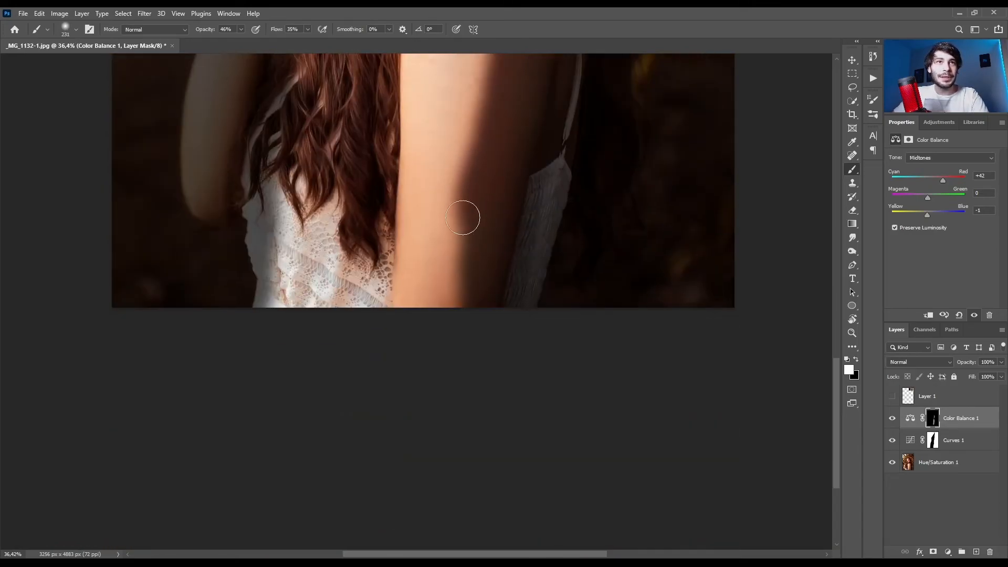
{"action": "left_click_drag", "start_coordinate": [333, 158], "coordinate": [354, 400]}
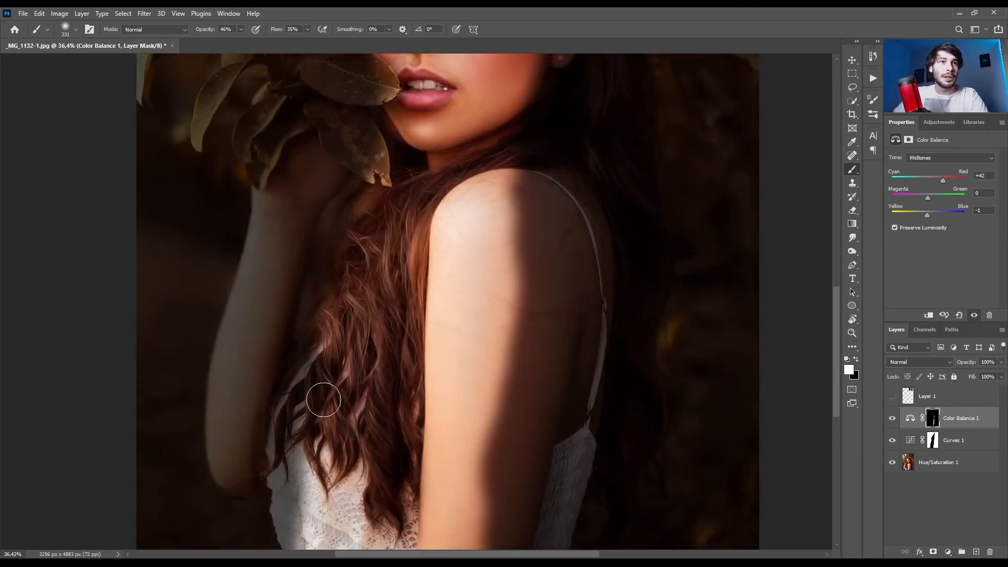
{"action": "left_click_drag", "start_coordinate": [345, 275], "coordinate": [296, 519]}
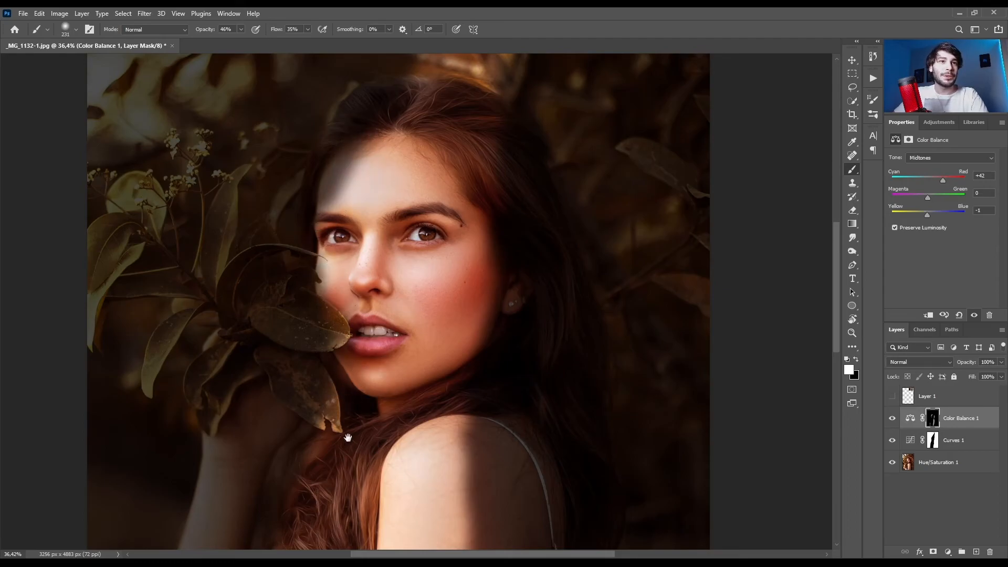
{"action": "left_click_drag", "start_coordinate": [342, 432], "coordinate": [380, 225]}
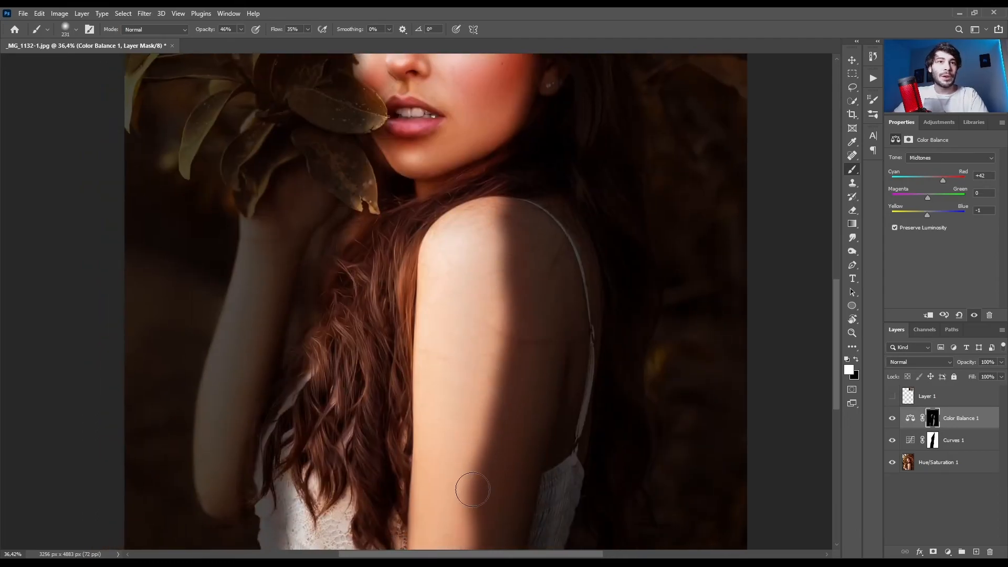
{"action": "left_click_drag", "start_coordinate": [478, 174], "coordinate": [451, 379]}
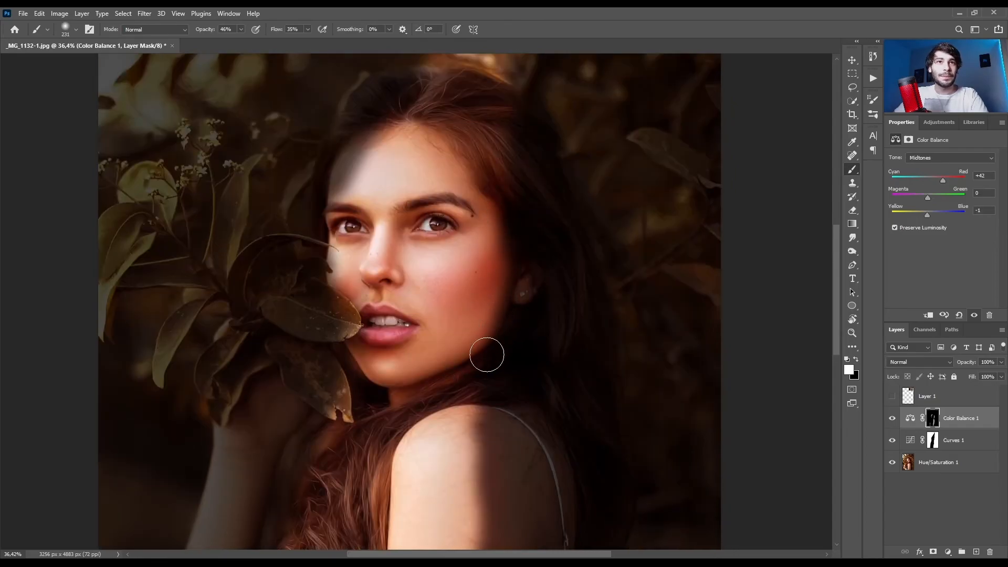
Step: Compare the whole portrait with and without the Color Balance 1 tint, leaving the layer visible
{"action": "key", "text": "v"}
{"action": "scroll", "coordinate": [467, 222], "scroll_direction": "down", "scroll_amount": 5}
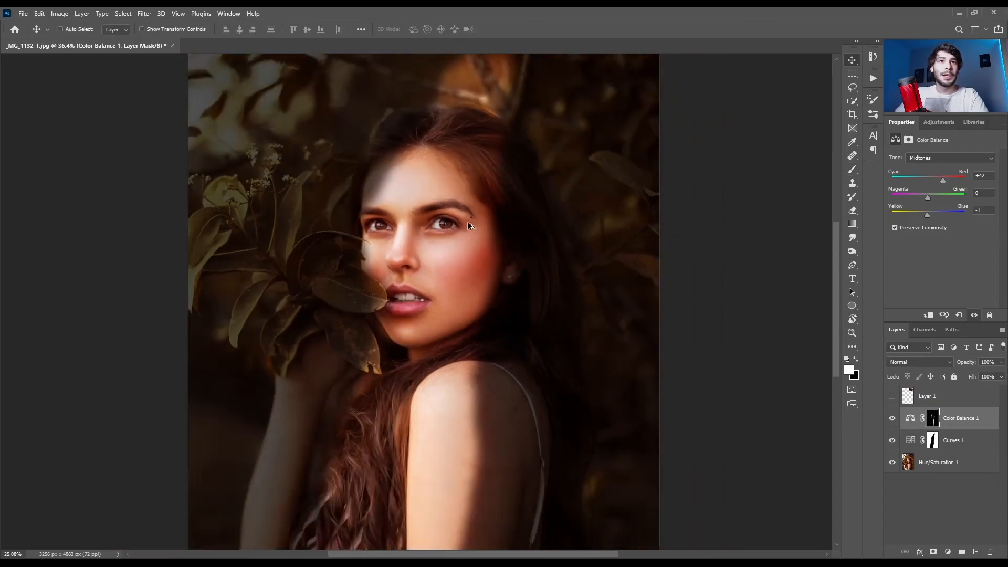
{"action": "scroll", "coordinate": [448, 262], "scroll_direction": "up", "scroll_amount": 2}
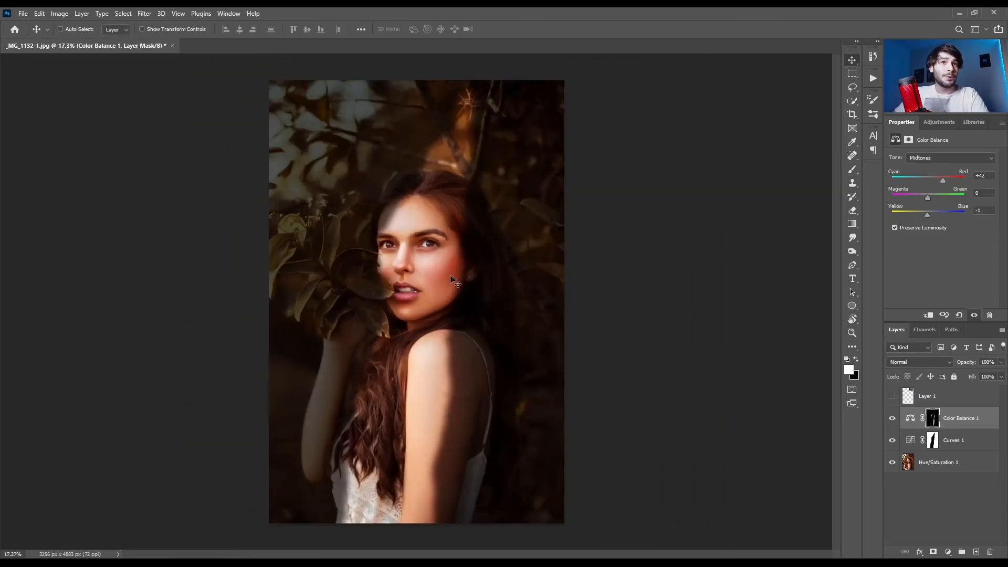
{"action": "left_click", "coordinate": [892, 419]}
{"action": "left_click", "coordinate": [893, 419]}
{"action": "left_click", "coordinate": [893, 419]}
{"action": "left_click", "coordinate": [893, 419]}
{"action": "left_click", "coordinate": [892, 419]}
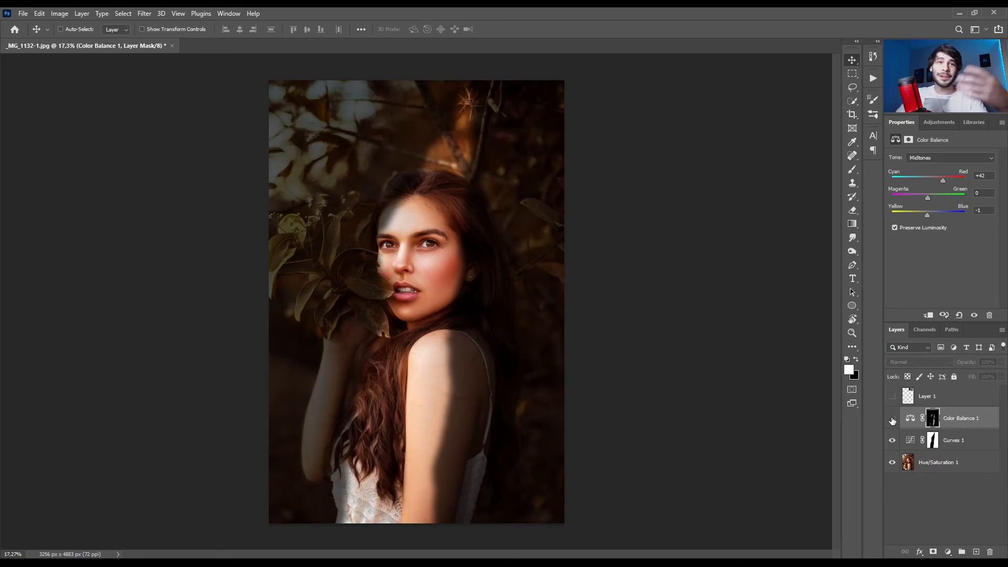
{"action": "left_click", "coordinate": [892, 419]}
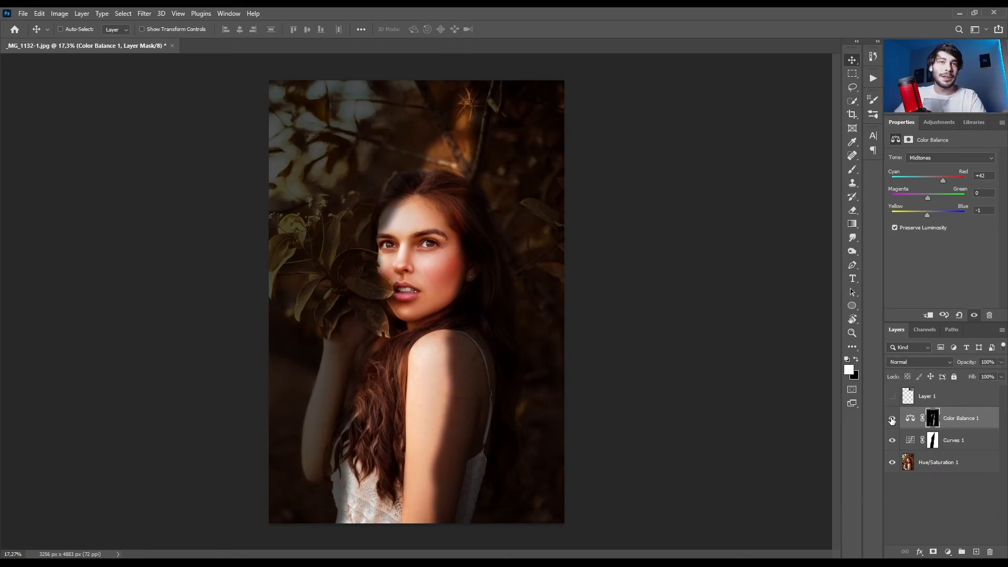